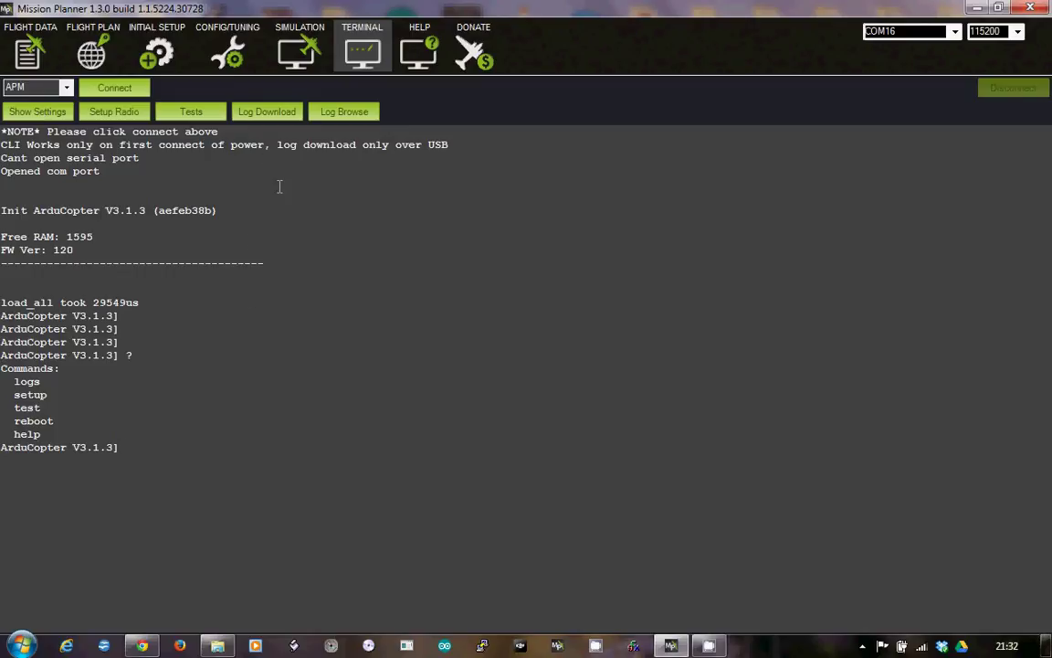
pyautogui.click(266, 111)
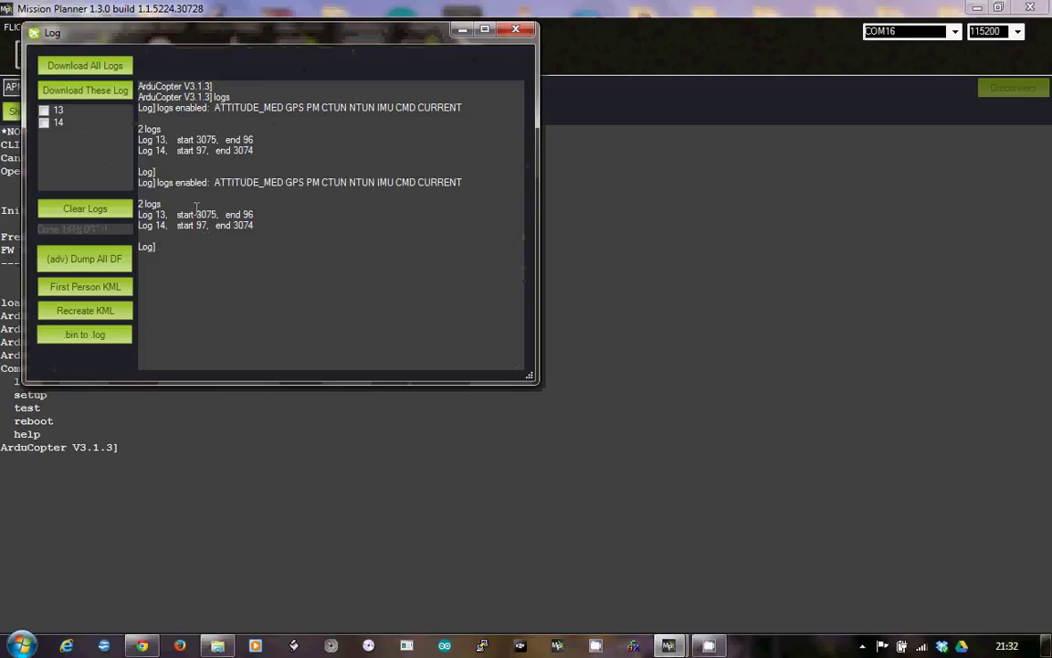
pyautogui.click(516, 31)
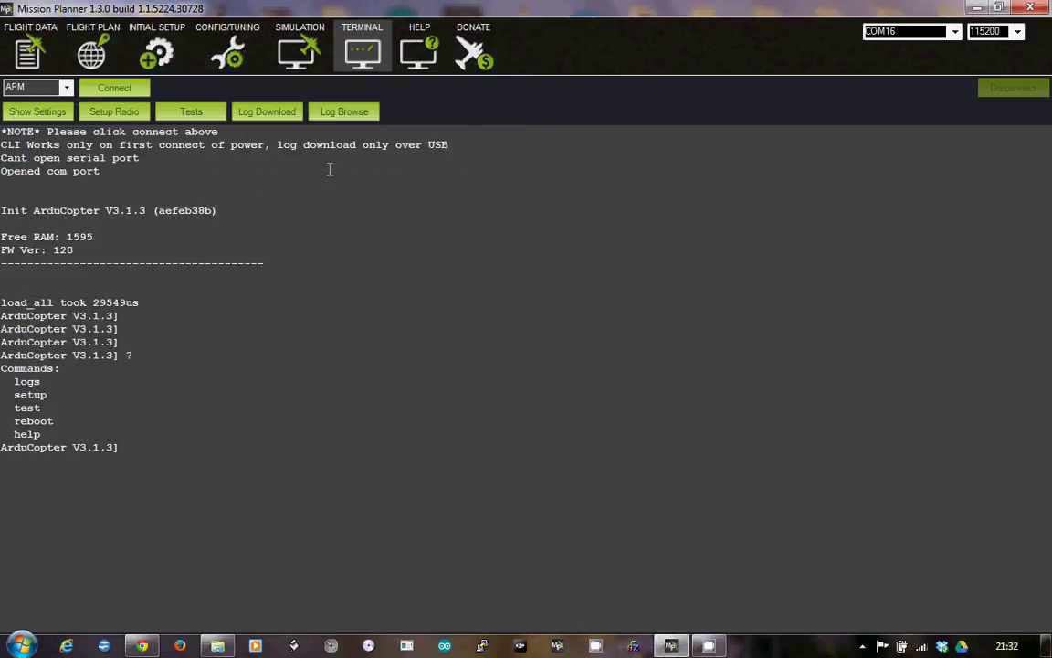
pyautogui.click(336, 113)
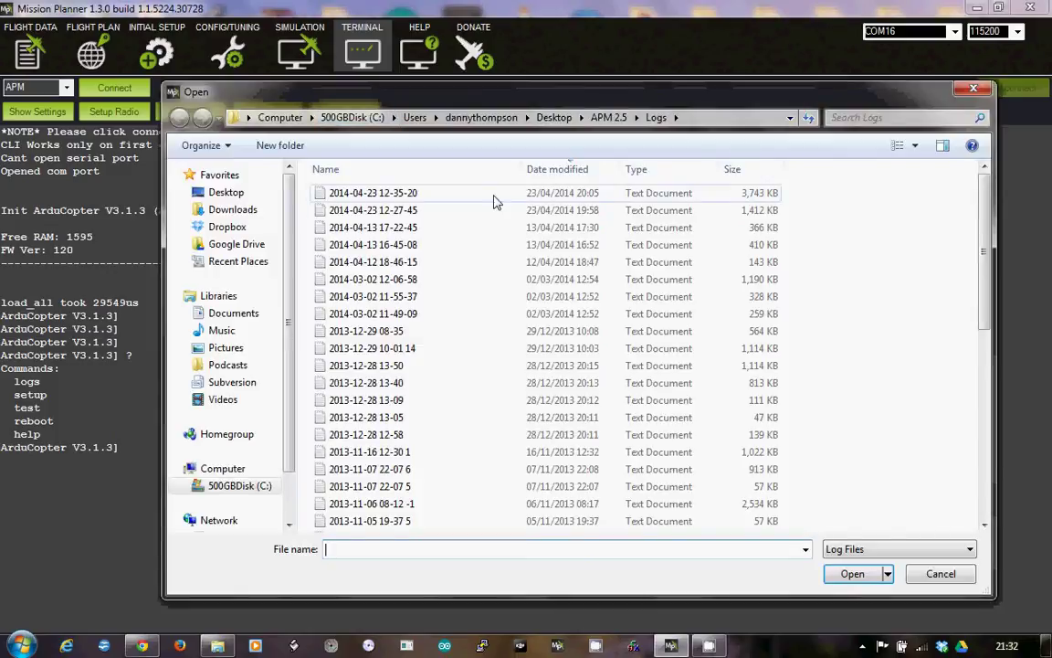
pyautogui.click(941, 574)
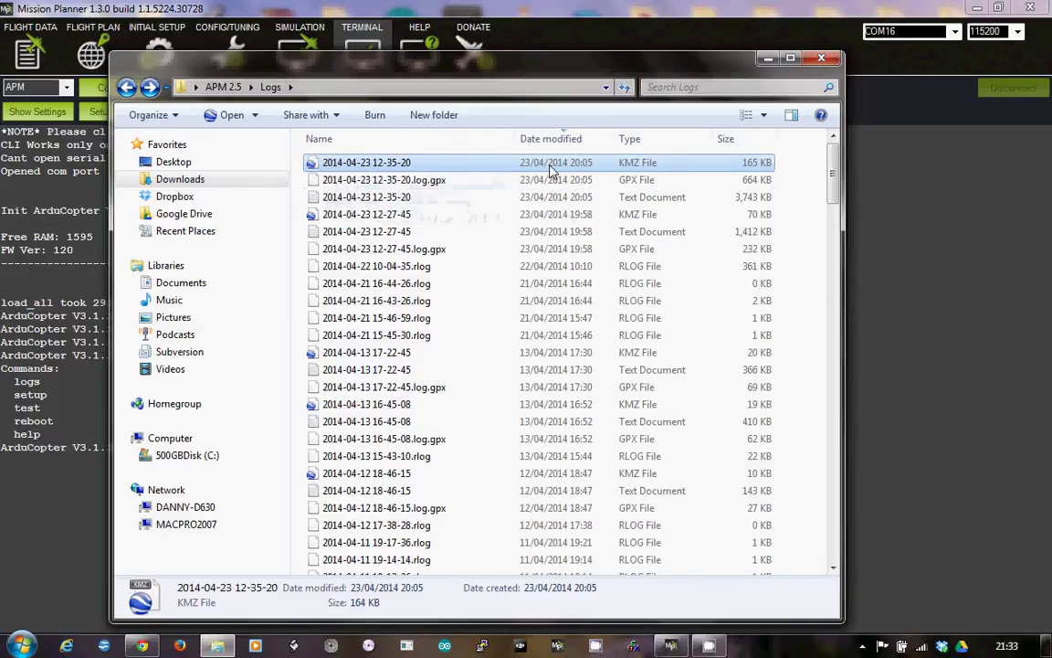
pyautogui.doubleClick(327, 166)
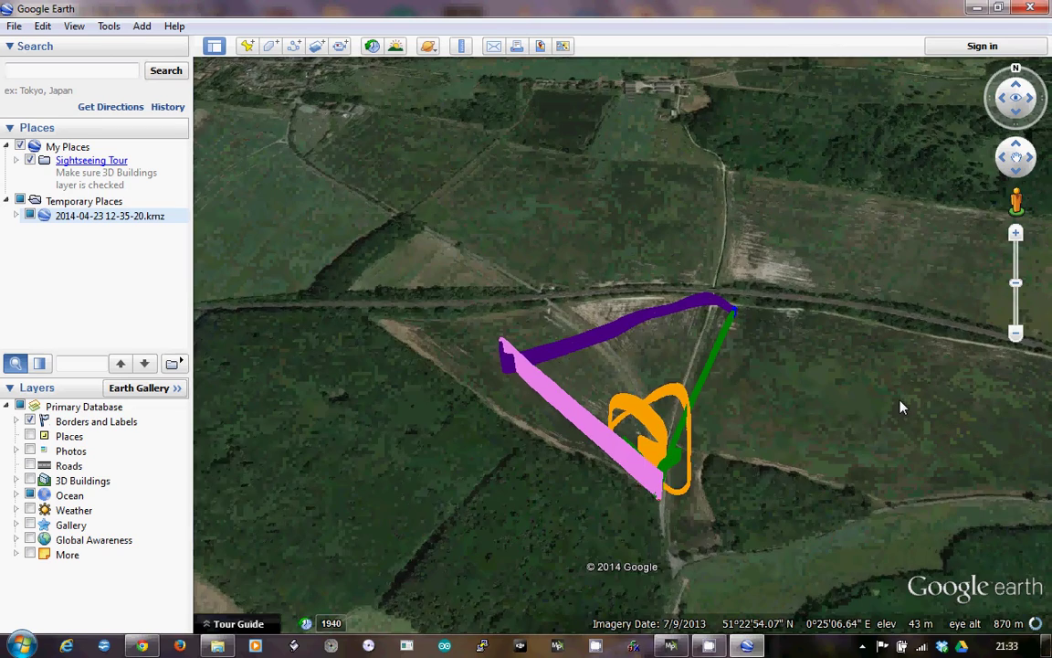
# - Zoom in on the coloured flight track and pan it to the centre over the fields
pyautogui.click(1017, 235)
pyautogui.moveTo(949, 406); pyautogui.dragTo(831, 324)
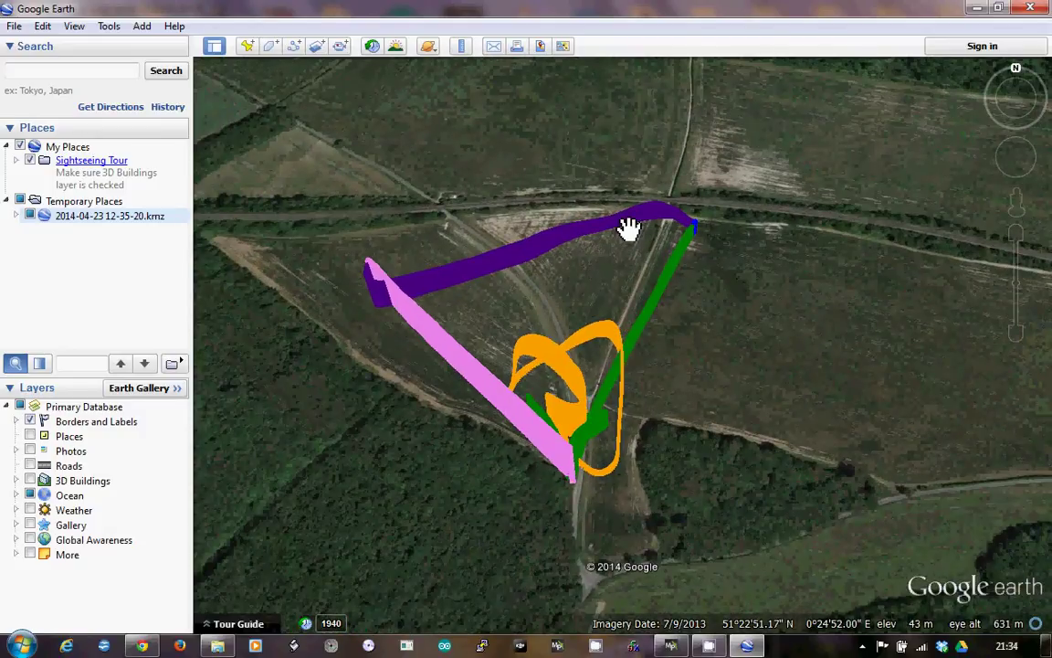
# - Expand the kmz and its Log folder, then widen the sidebar so all ten segment names are readable
pyautogui.click(16, 216)
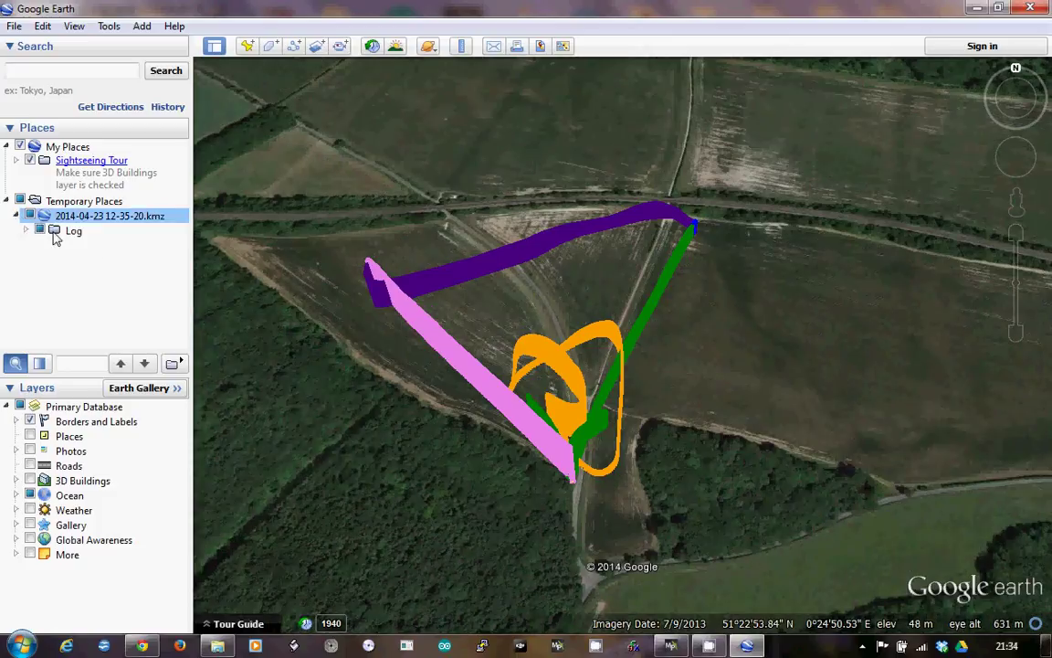
pyautogui.click(26, 230)
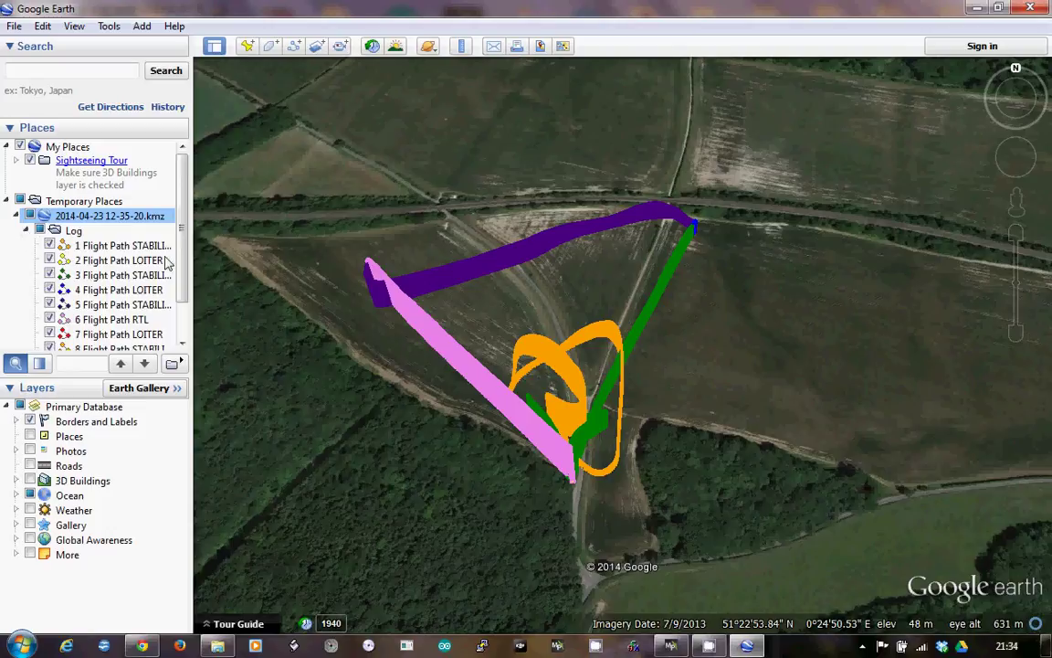
pyautogui.scroll(-2, 181, 283)
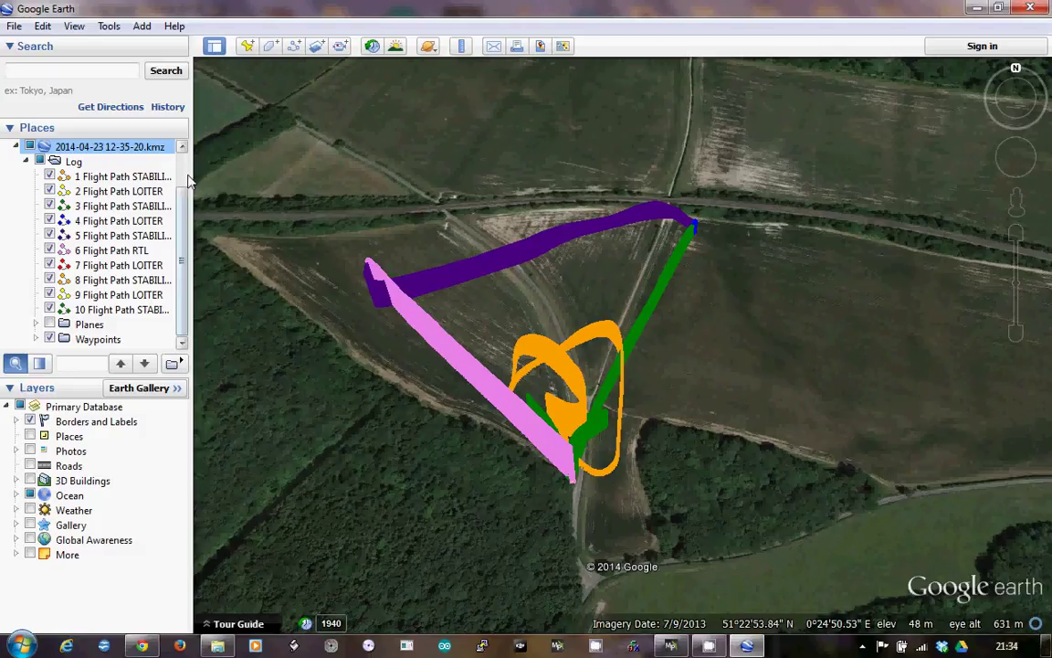
pyautogui.moveTo(192, 173); pyautogui.dragTo(208, 174)
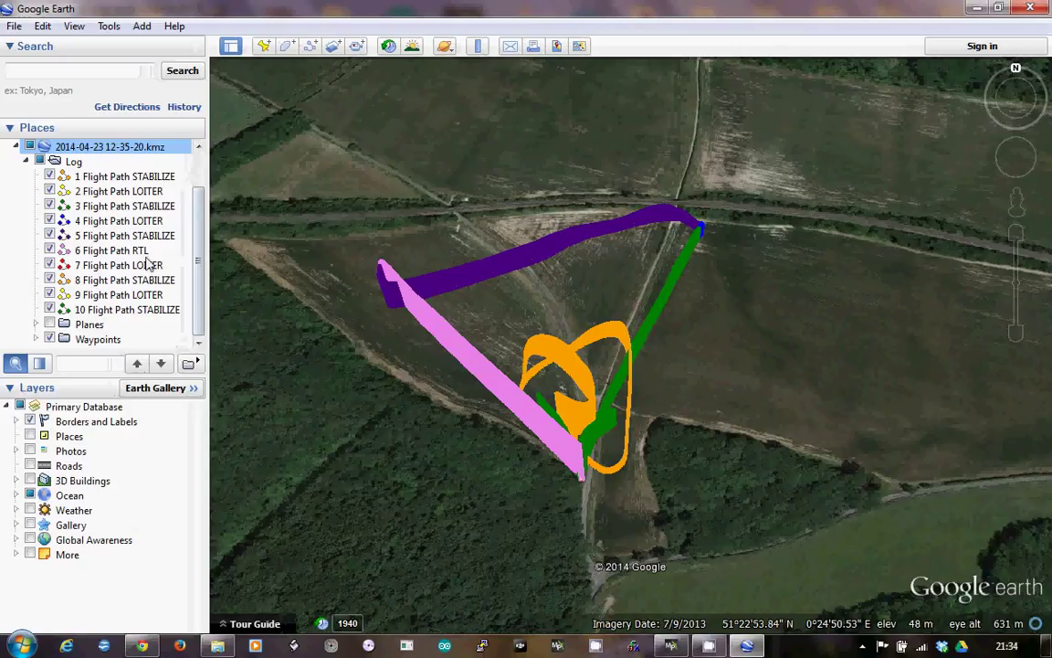
# - Show only 1 Flight Path STABILIZE and zoom in on the road where it starts
pyautogui.click(42, 162)
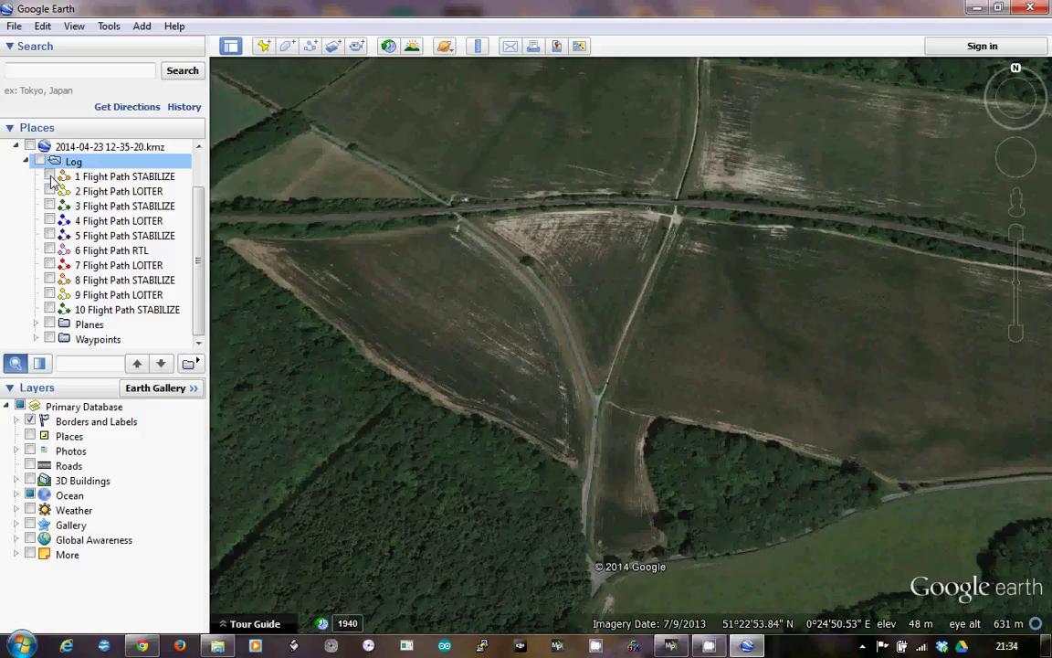
pyautogui.click(51, 177)
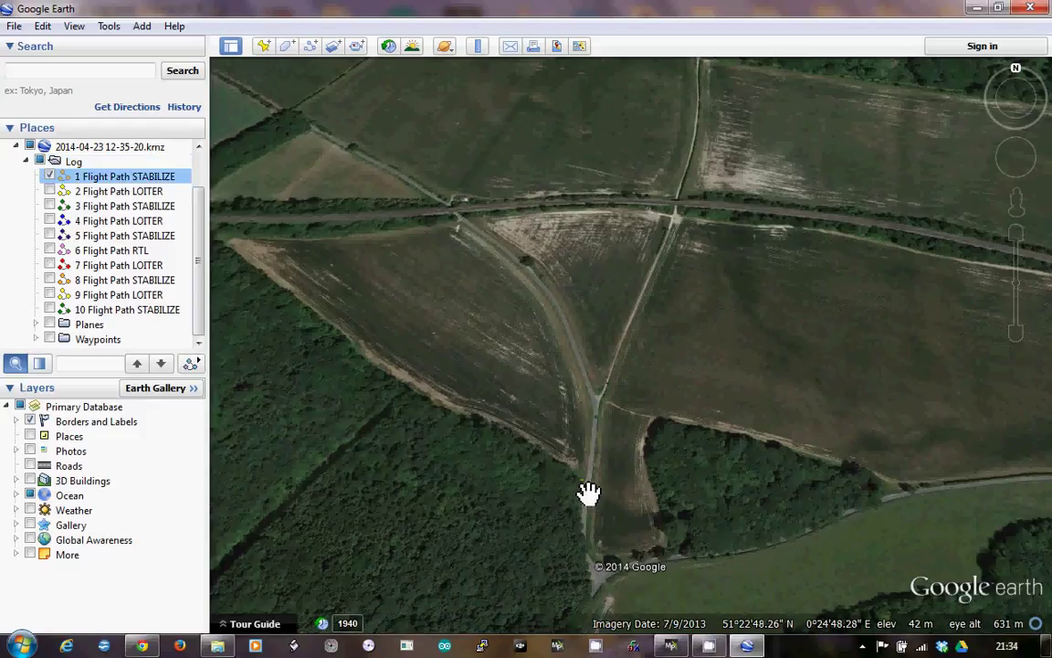
pyautogui.scroll(2, 589, 493)
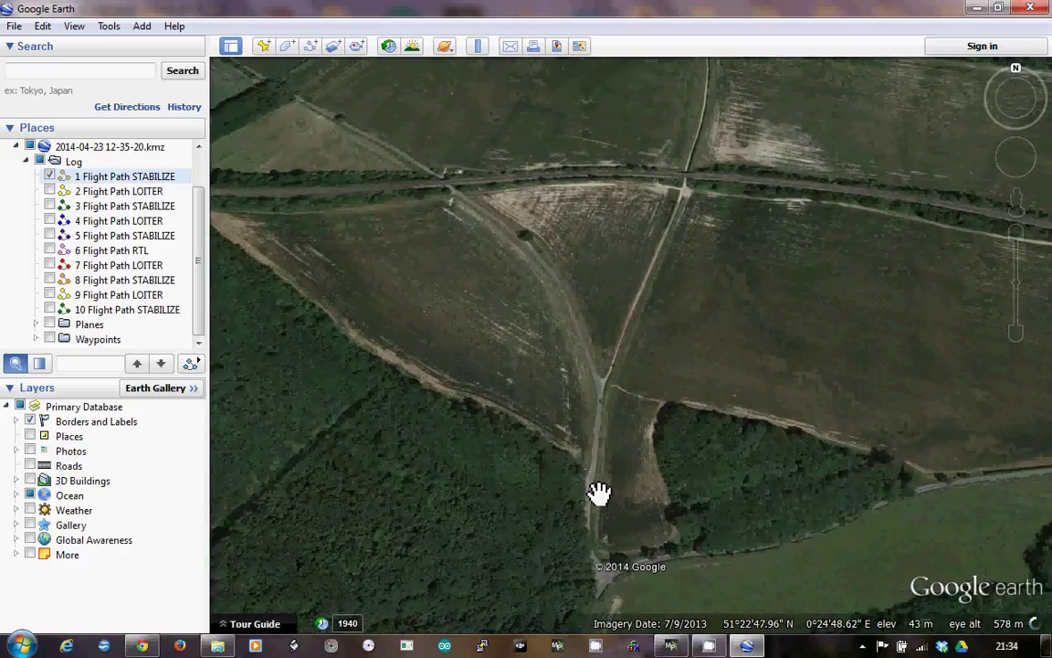
pyautogui.scroll(3, 597, 489)
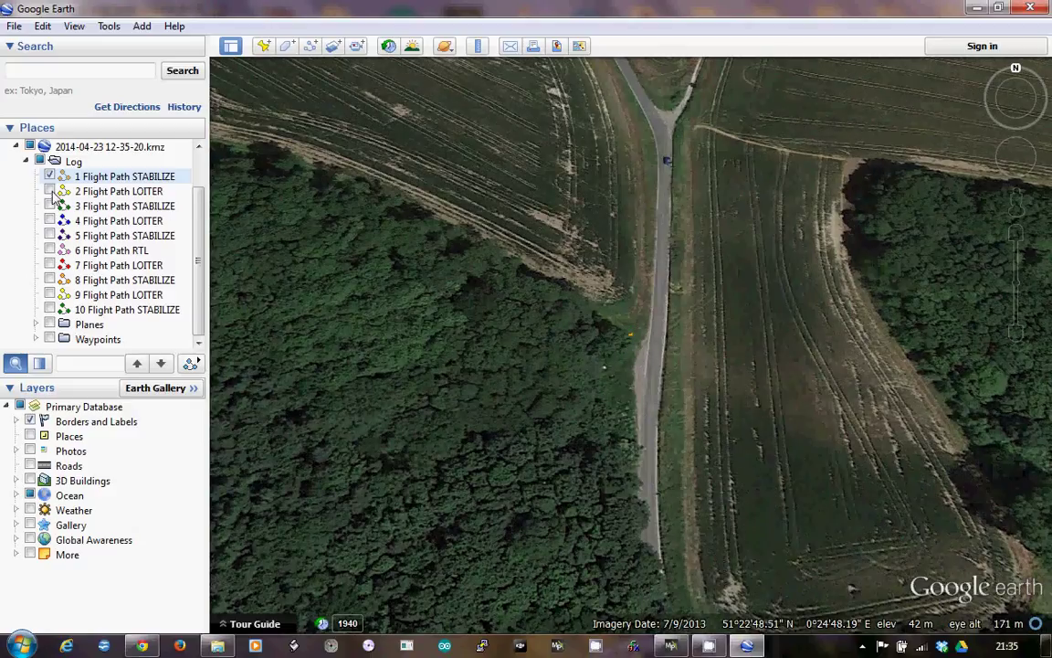
# - Turn on segments 2 LOITER, 3 STABILIZE and 4 LOITER, reframing the view around the green path
pyautogui.click(50, 191)
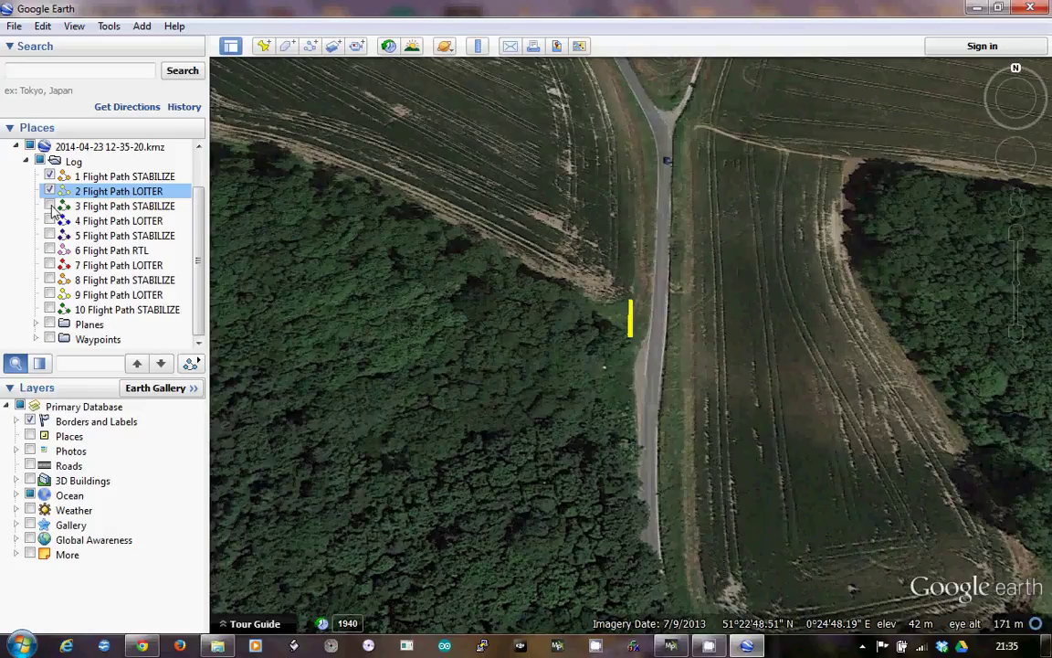
pyautogui.click(50, 206)
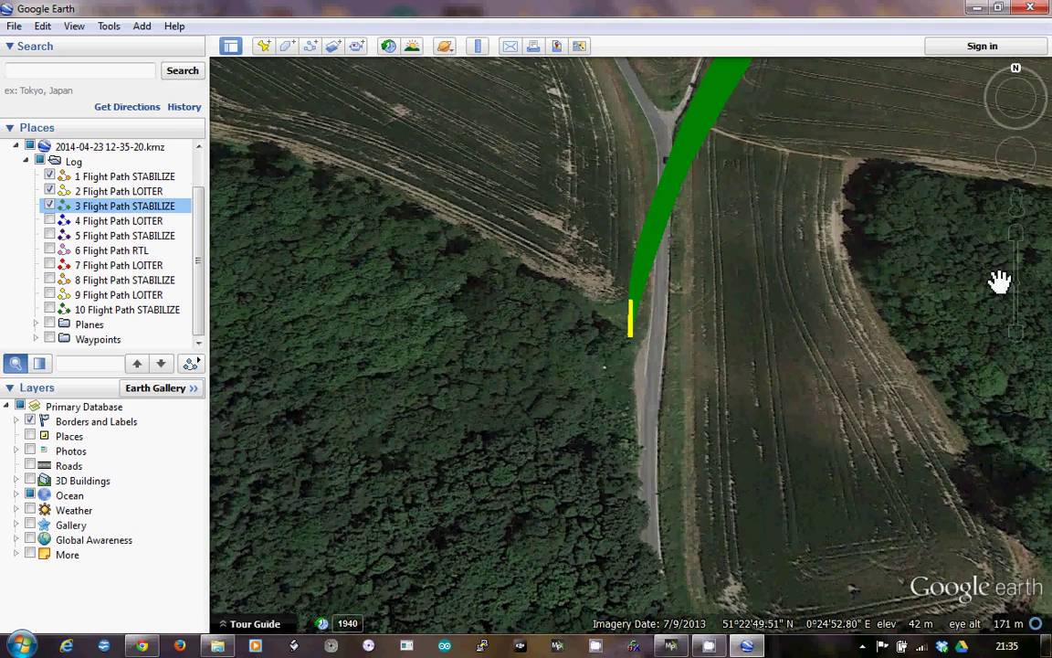
pyautogui.click(1016, 335)
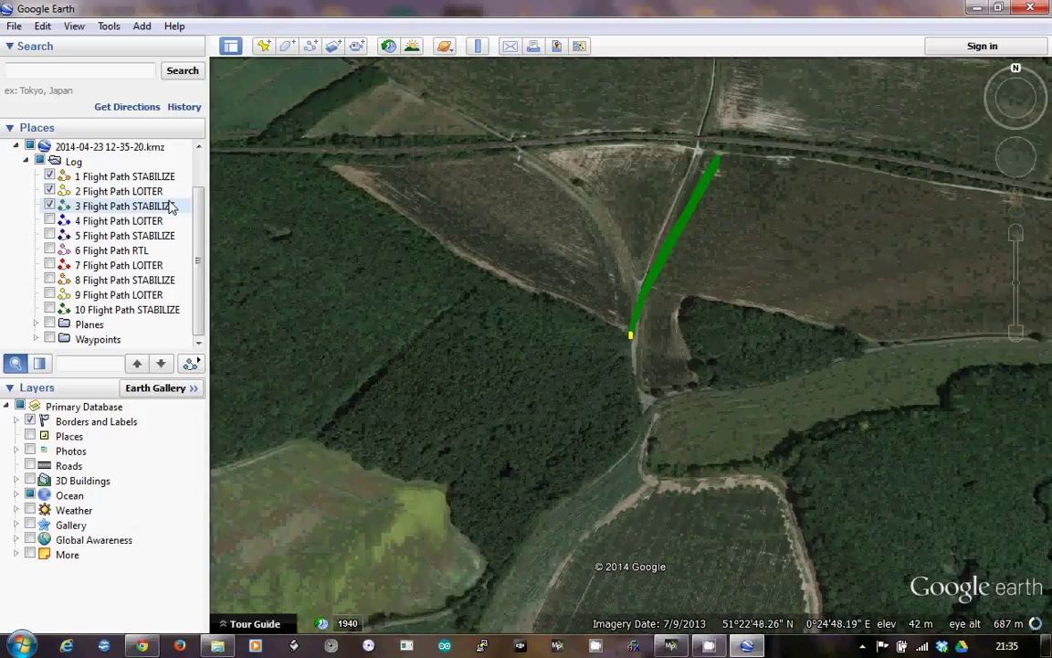
pyautogui.moveTo(621, 445); pyautogui.dragTo(580, 626)
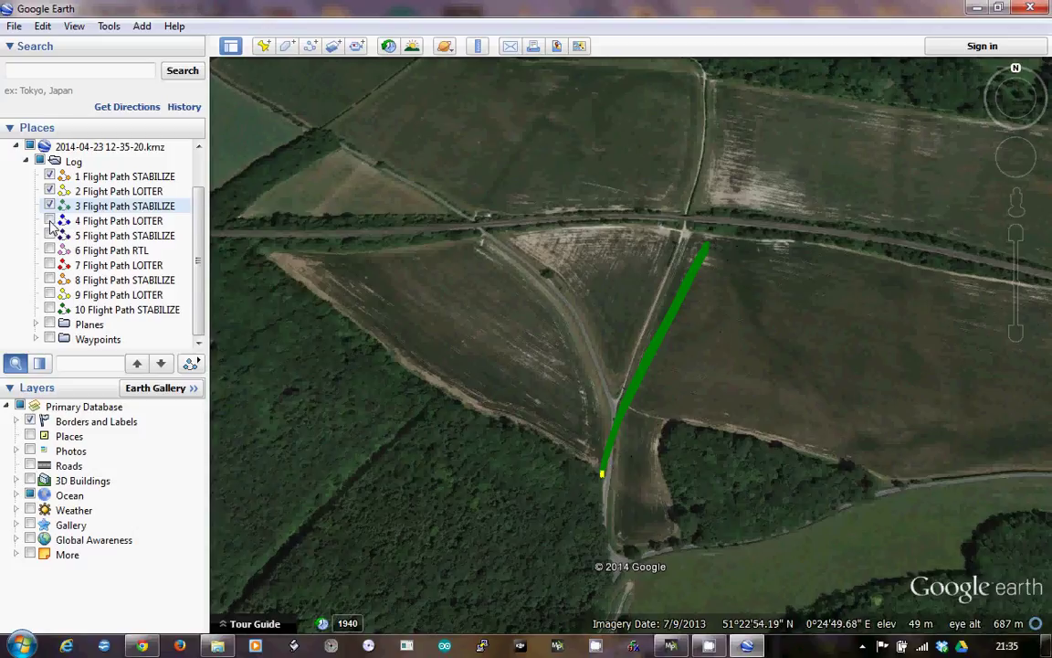
pyautogui.click(50, 222)
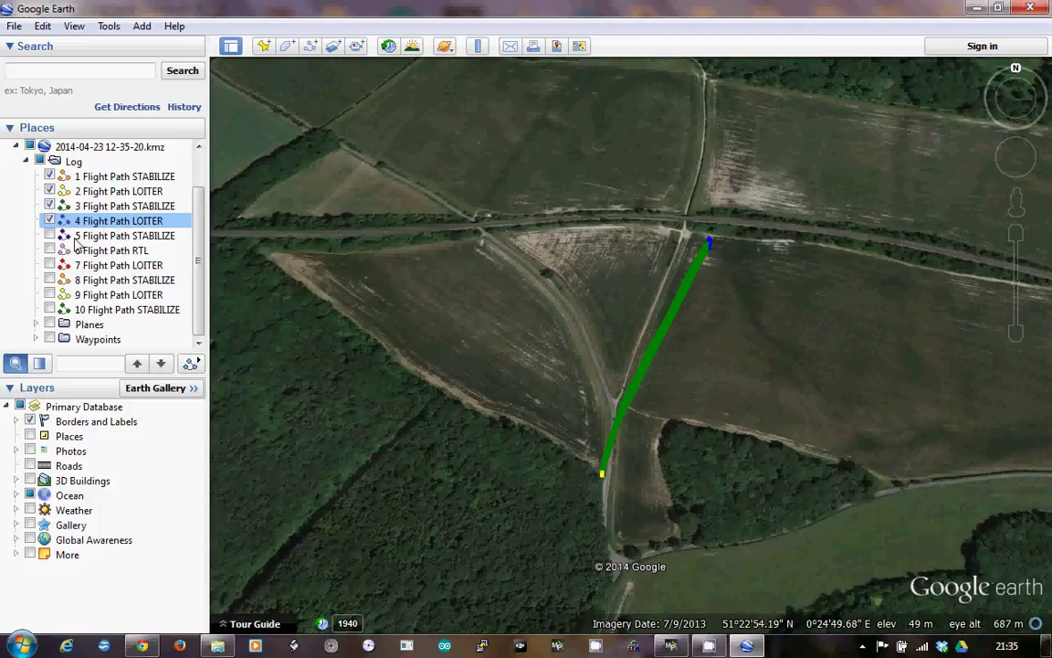
# - Add the 5 STABILIZE and 6 RTL legs, then hide paths 1–6 and show 7 Flight Path LOITER
pyautogui.click(50, 236)
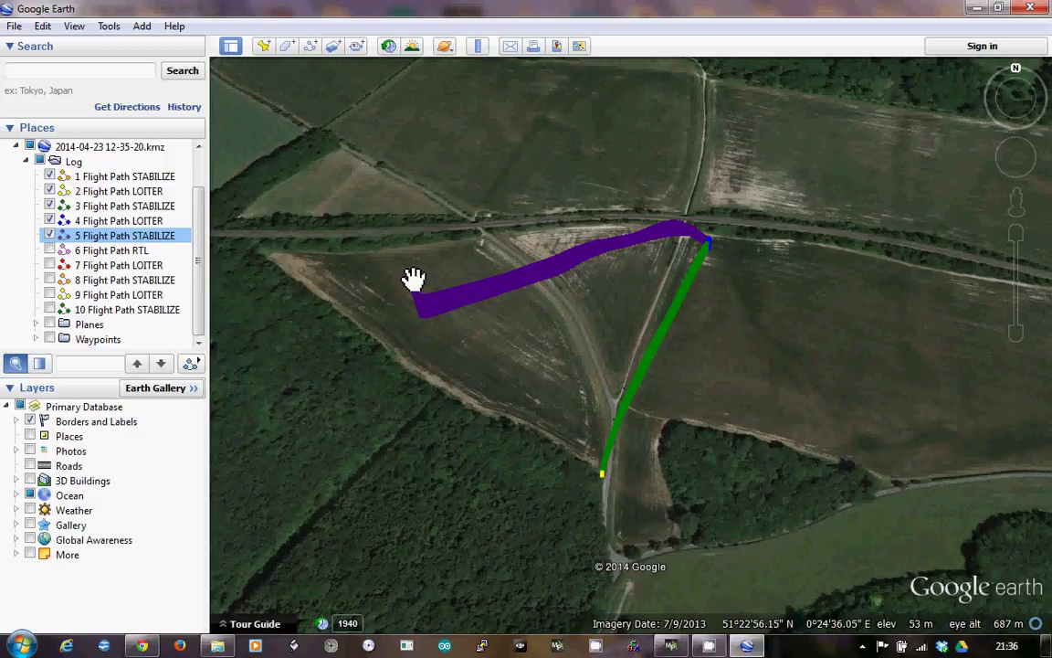
pyautogui.click(49, 250)
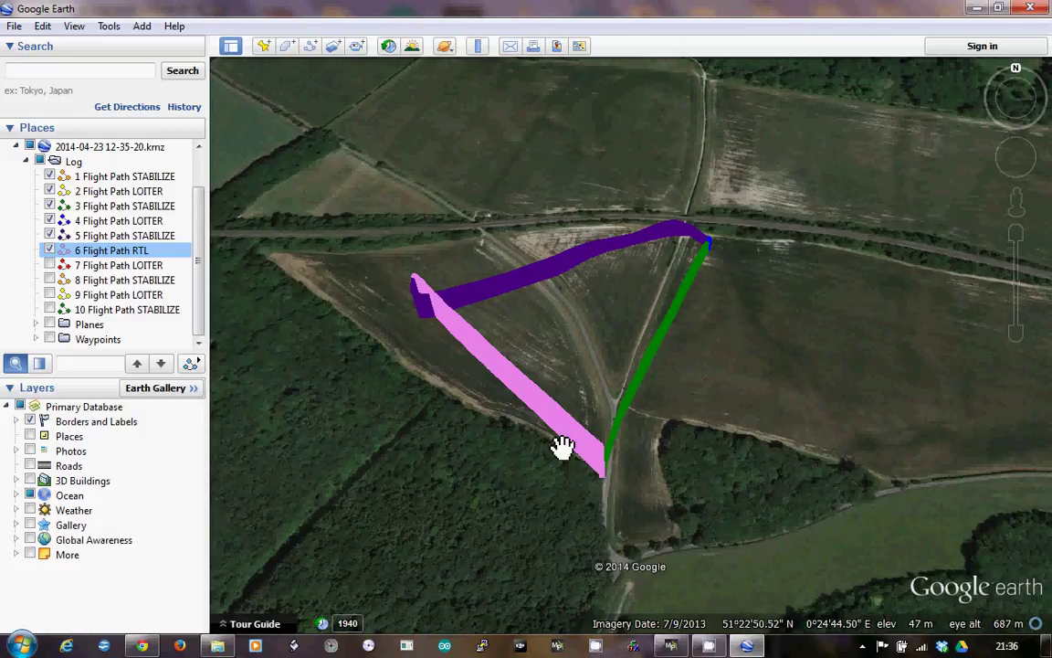
pyautogui.click(50, 191)
pyautogui.click(51, 207)
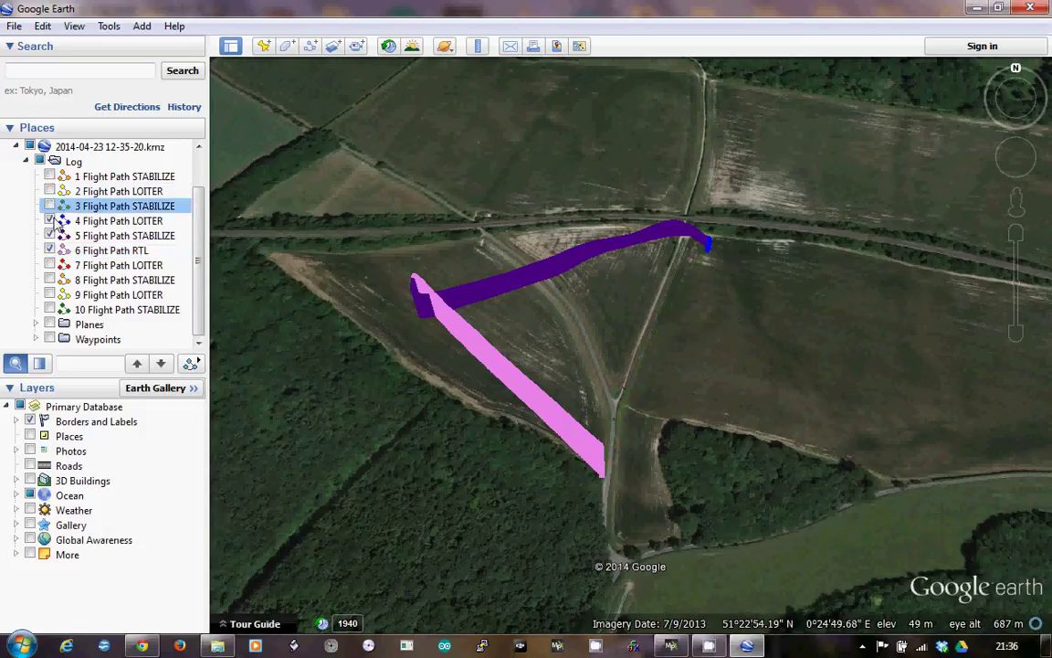
pyautogui.click(52, 221)
pyautogui.click(51, 236)
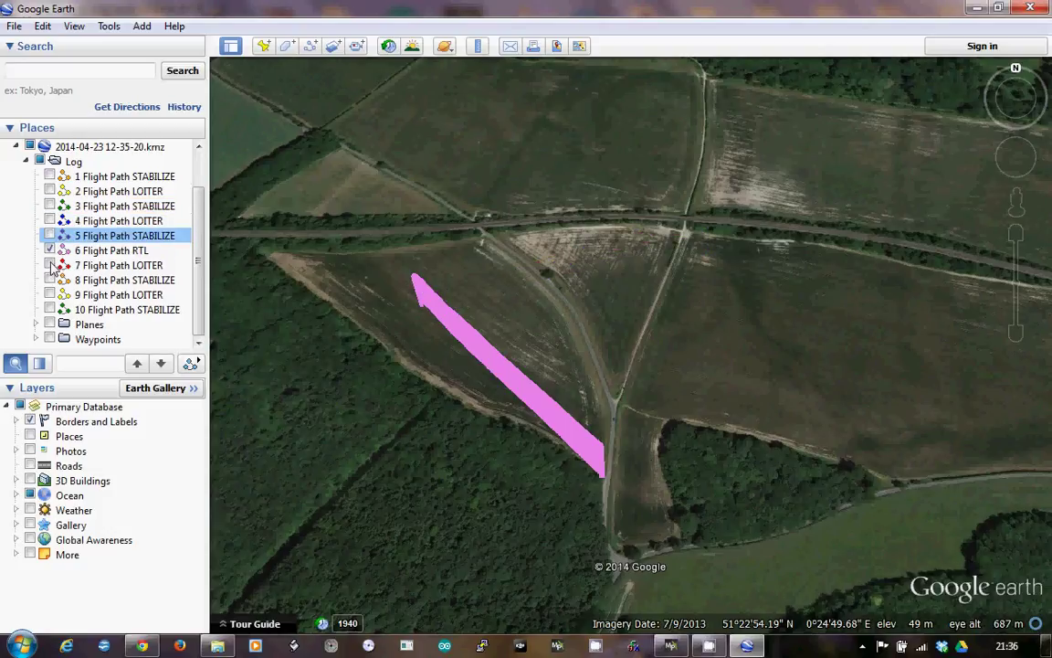
pyautogui.click(50, 265)
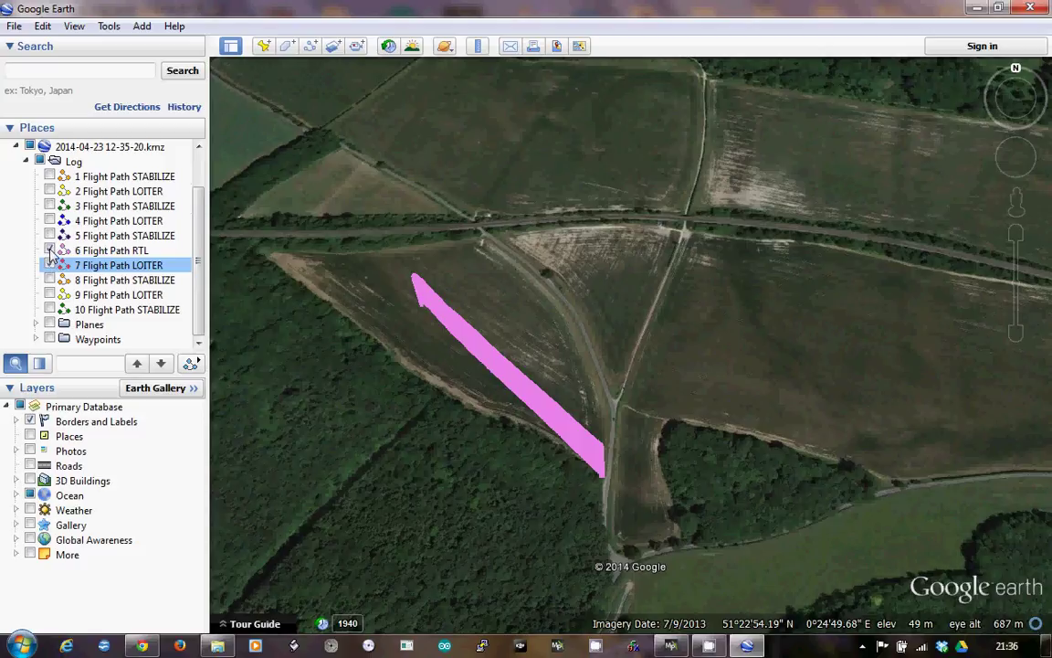
pyautogui.click(50, 250)
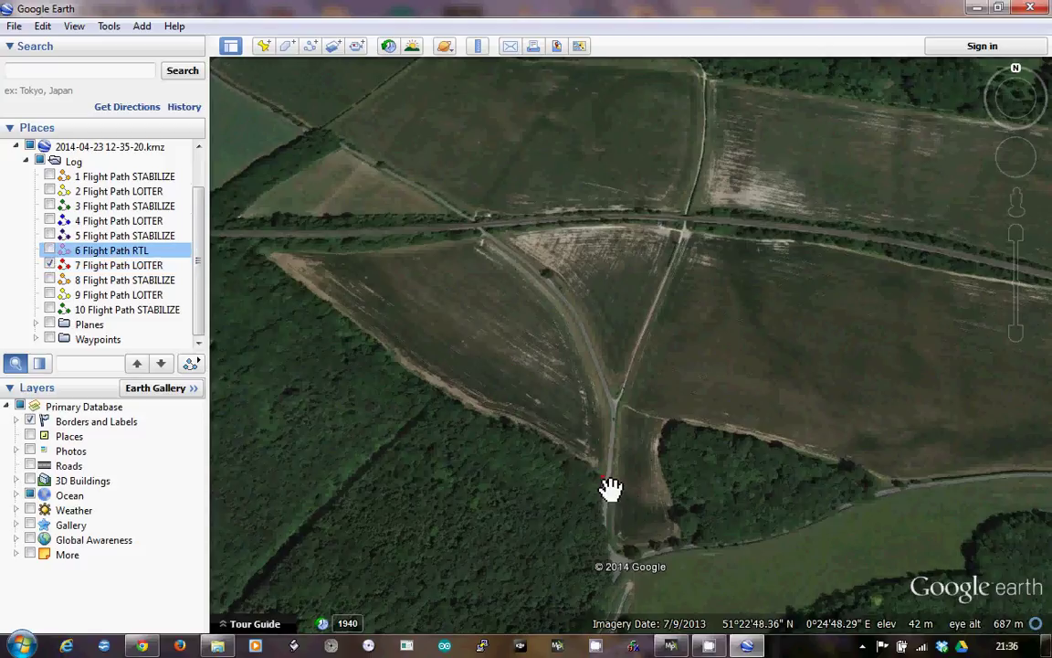
# - Preview segments 8 STABILIZE, 9 LOITER and 10 STABILIZE, then hide the entire Log folder
pyautogui.click(50, 280)
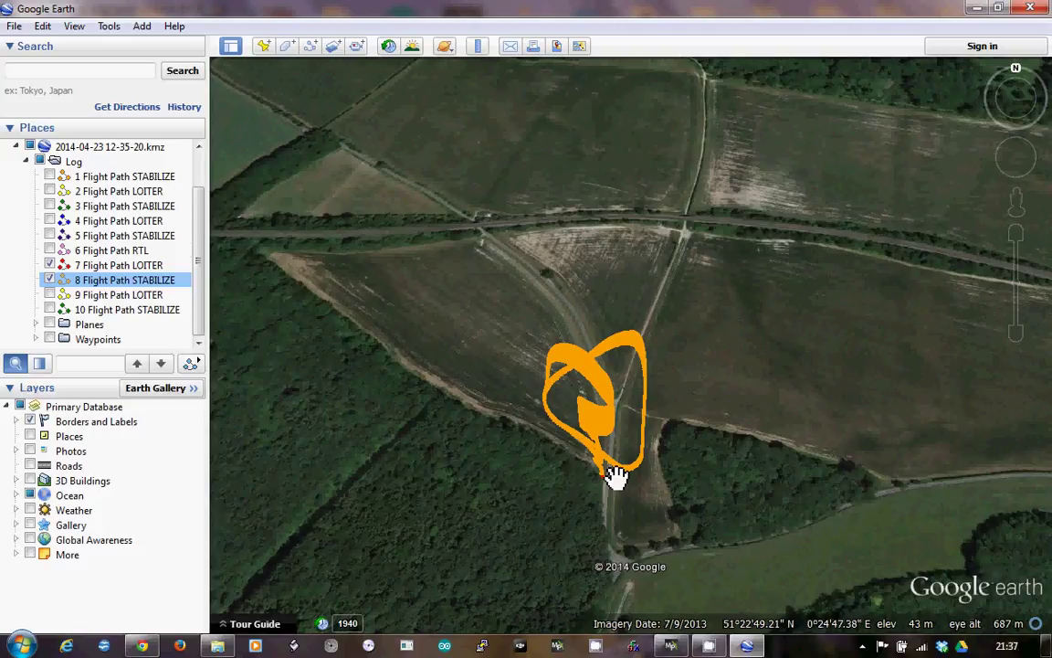
pyautogui.click(50, 296)
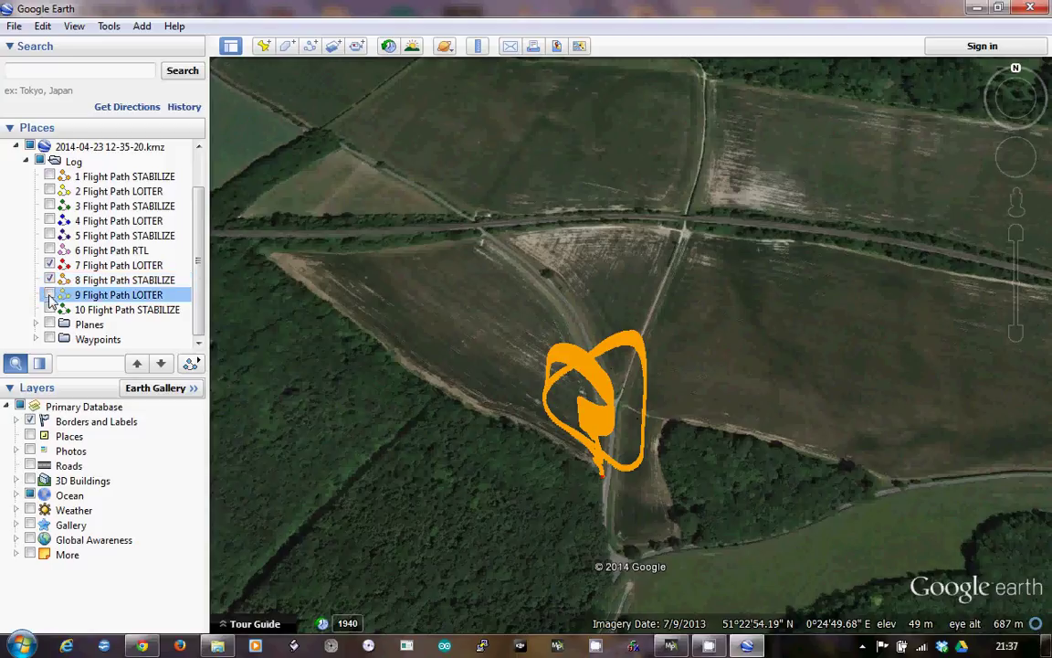
pyautogui.click(50, 280)
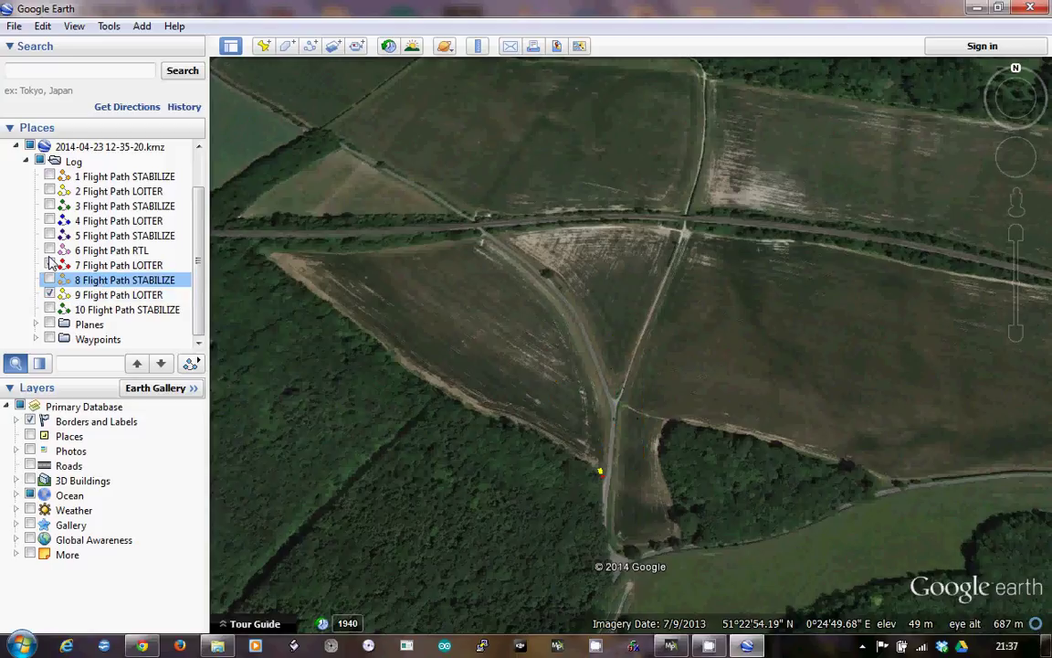
pyautogui.click(50, 265)
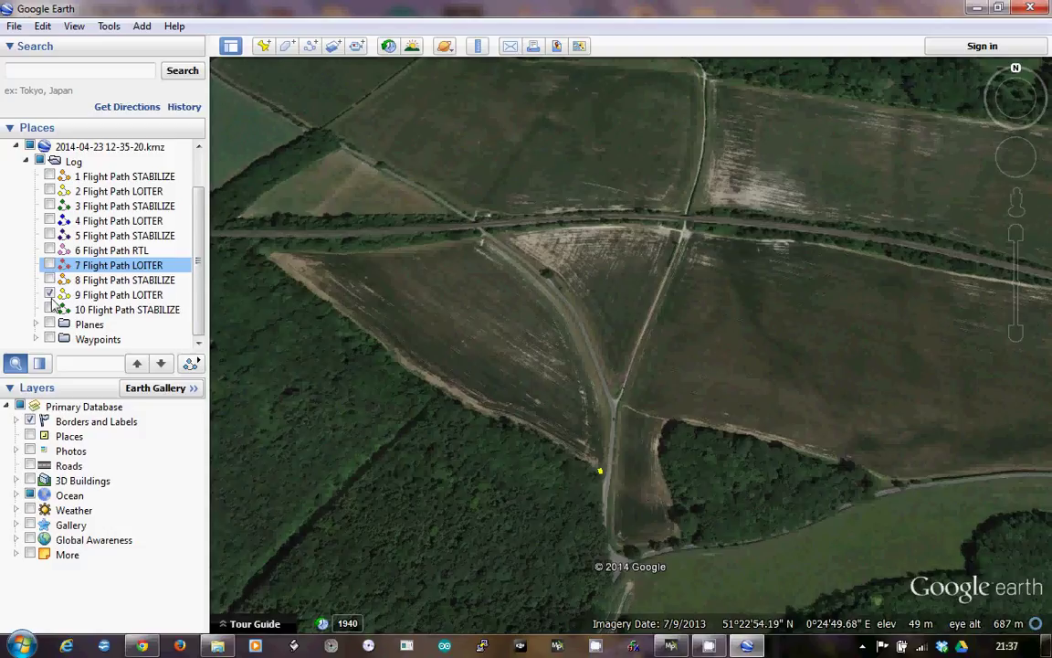
pyautogui.click(50, 310)
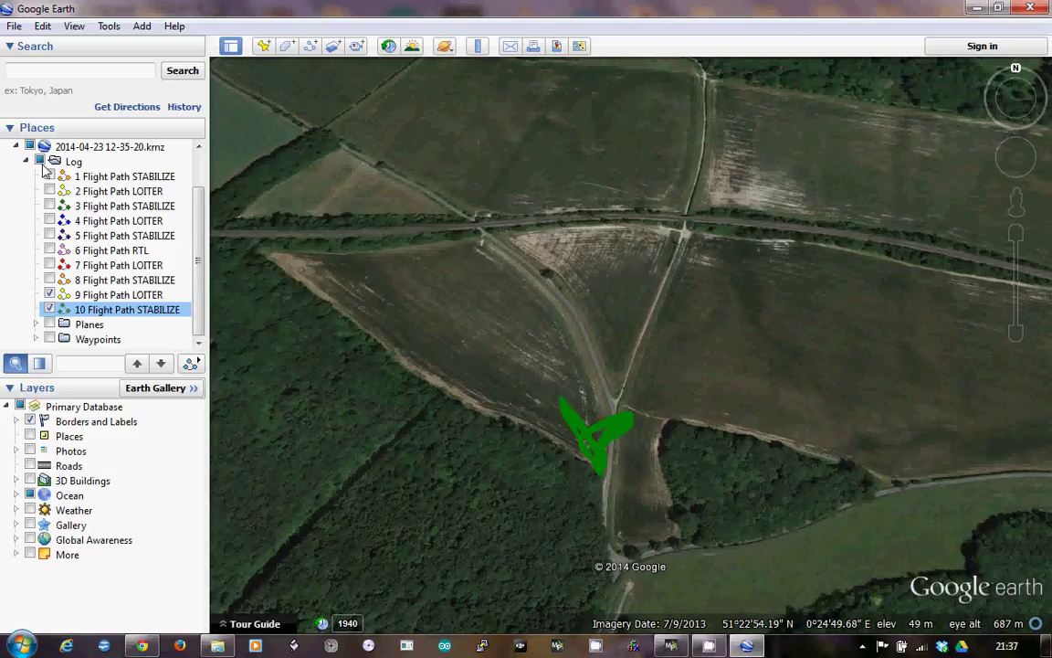
pyautogui.click(41, 163)
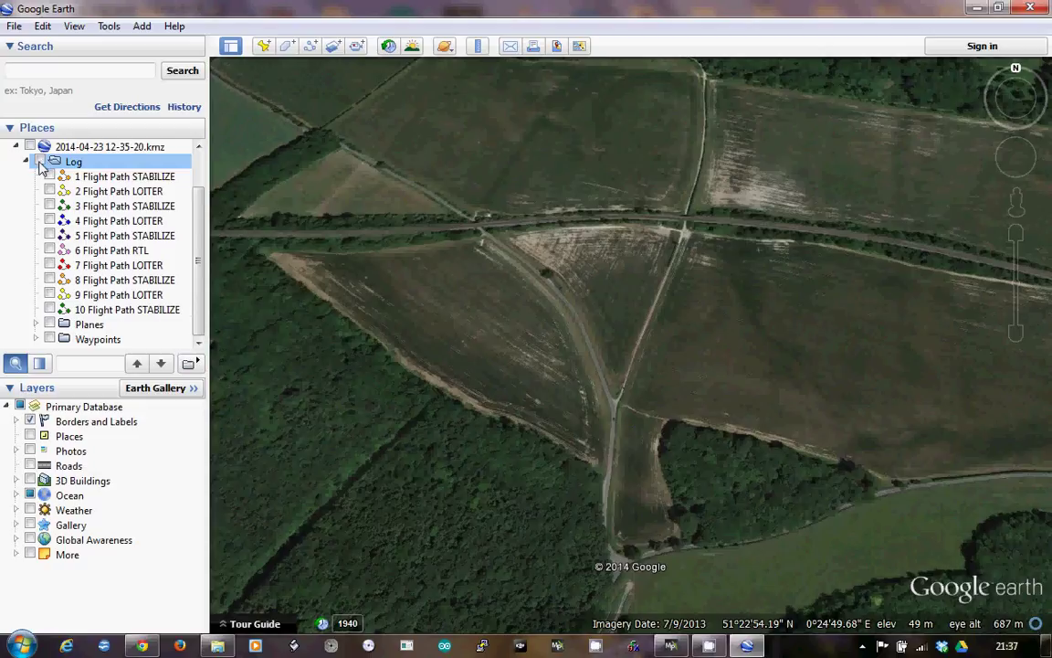
# - Turn on all ten flight segments, hide Waypoints, and bring up the APM 2.5 Logs folder
pyautogui.click(41, 162)
pyautogui.click(41, 162)
pyautogui.click(41, 162)
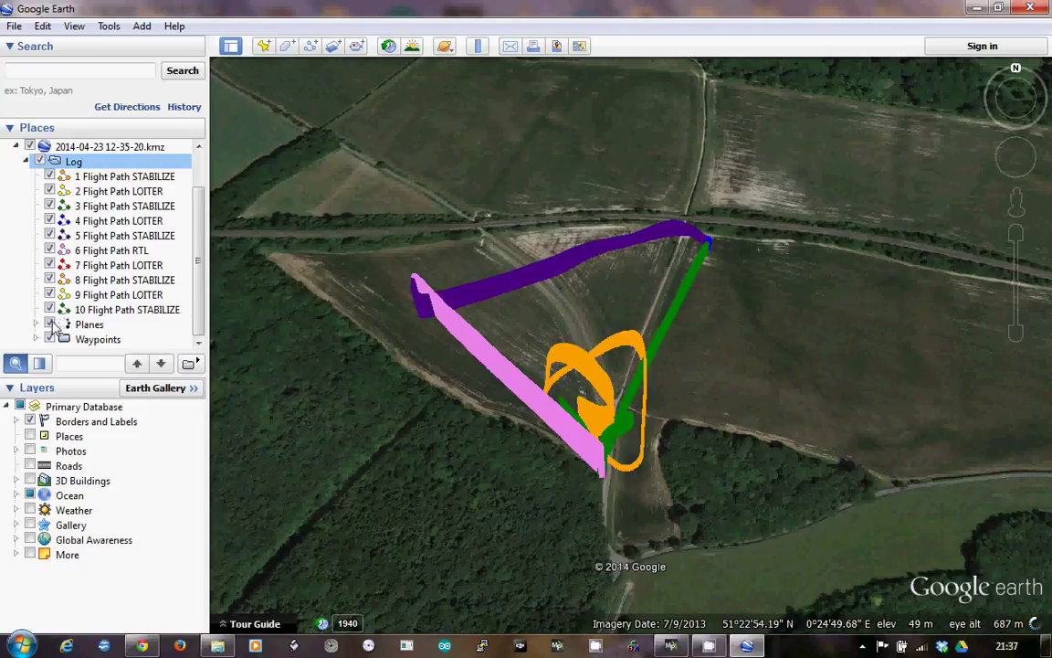
pyautogui.click(57, 326)
pyautogui.click(50, 340)
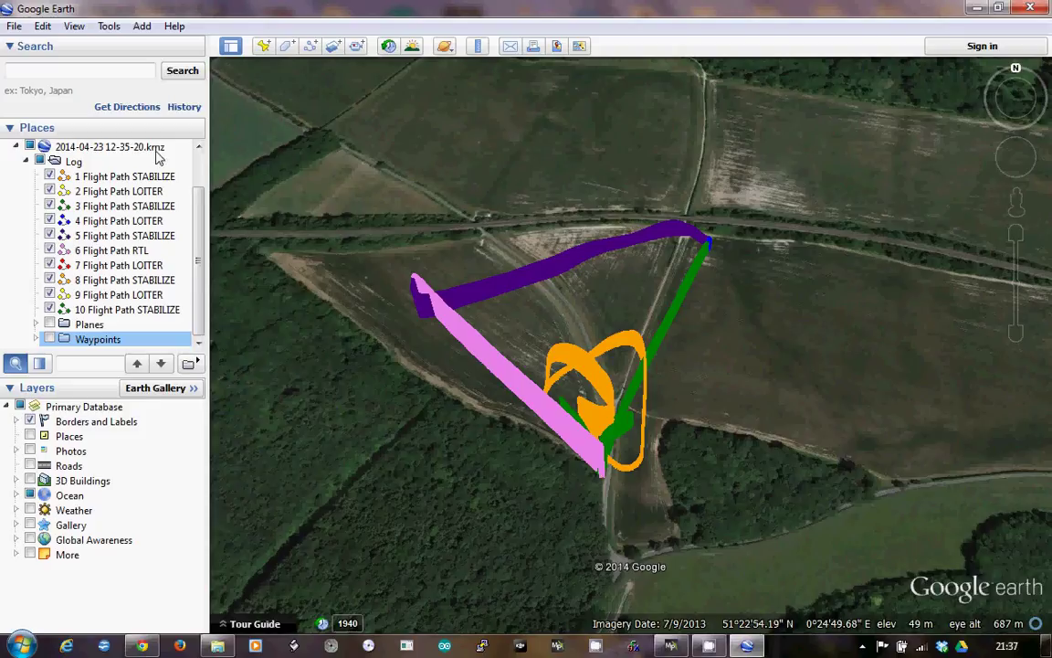
pyautogui.click(220, 649)
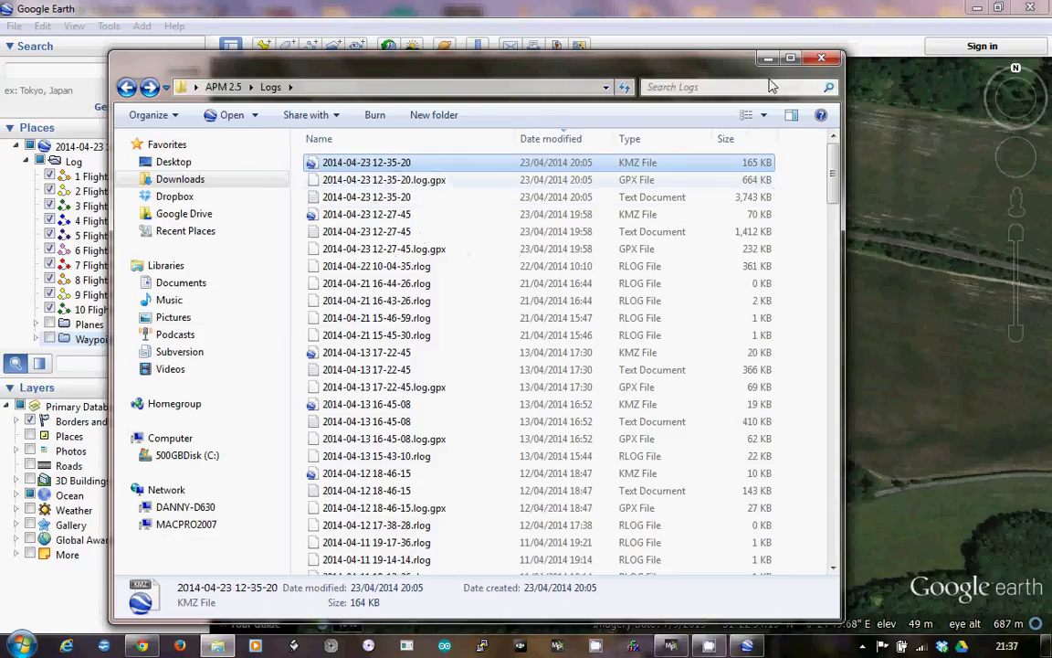
# - Close the Explorer Logs window and expand the hidden notification-area icons
pyautogui.click(822, 59)
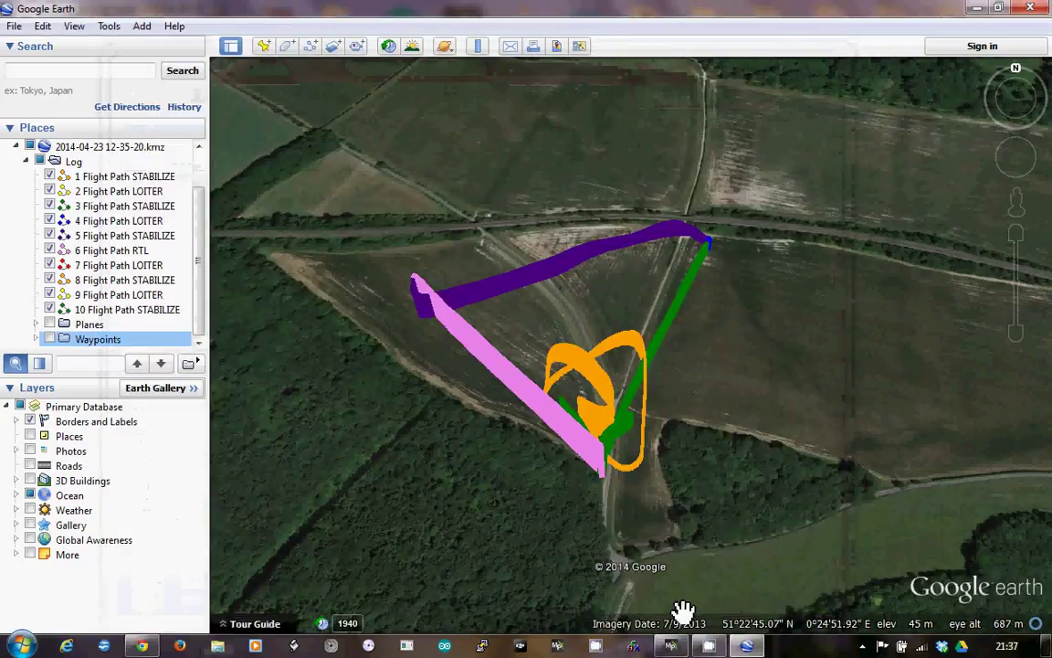
pyautogui.moveTo(709, 647)
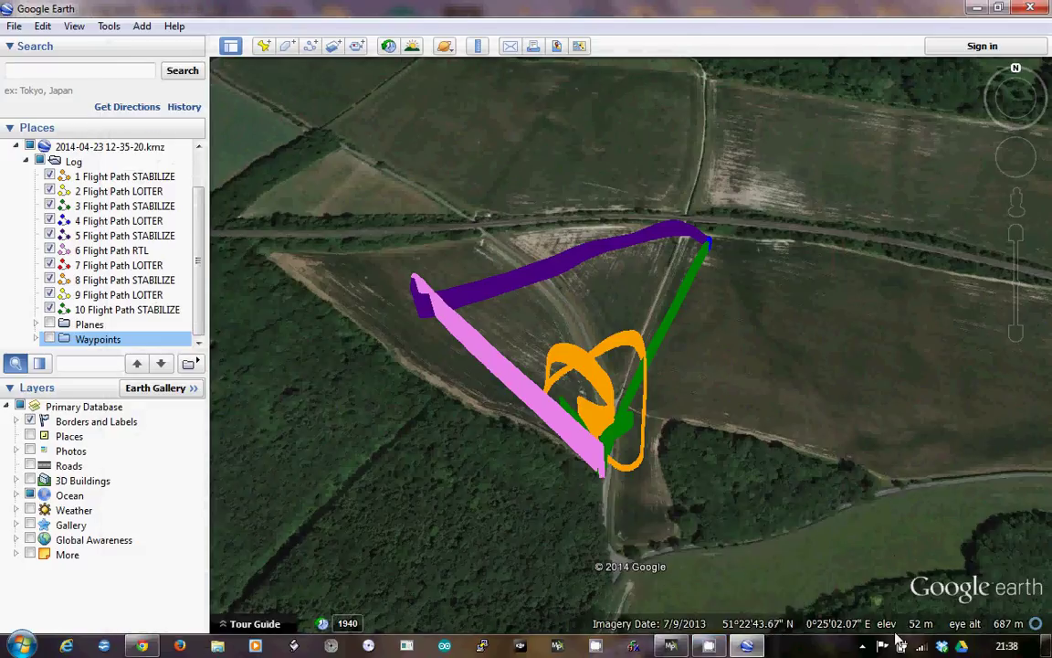
pyautogui.click(863, 646)
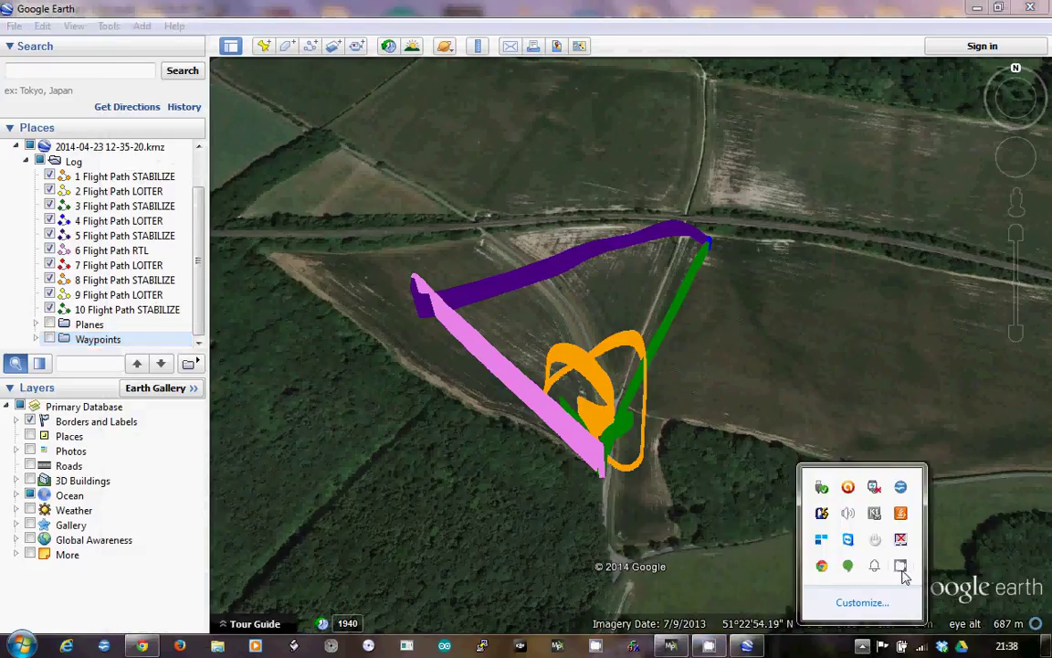